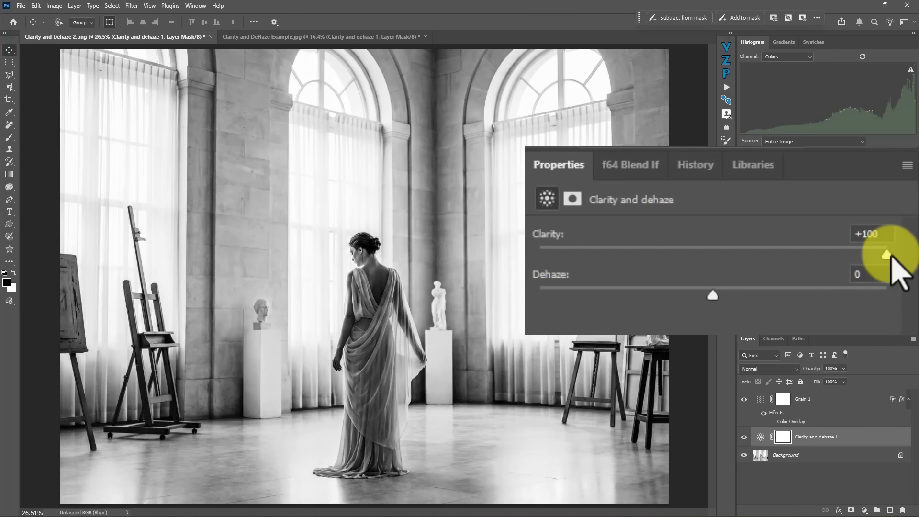
# Step: Set the Clarity and dehaze layer's Clarity to 0 and raise Dehaze in stages to +100
pyautogui.click(869, 234)
pyautogui.write('0')
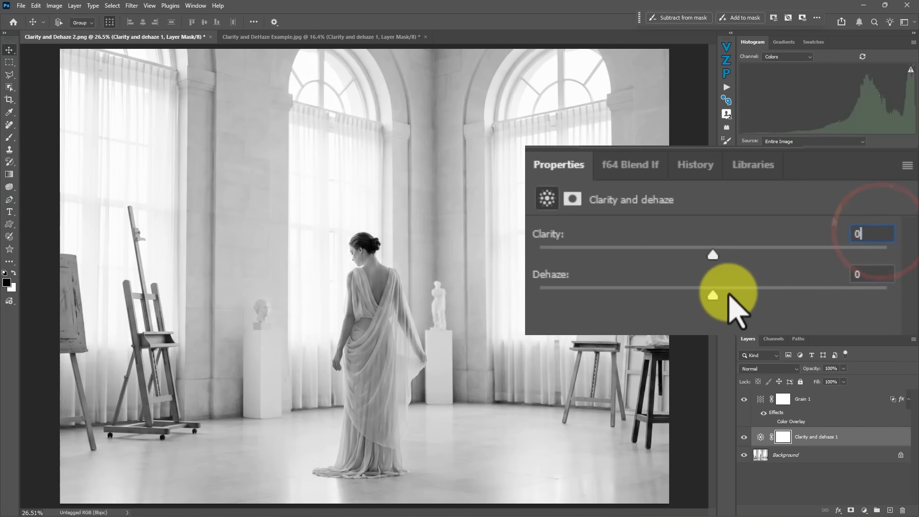
pyautogui.moveTo(717, 294); pyautogui.dragTo(819, 274)
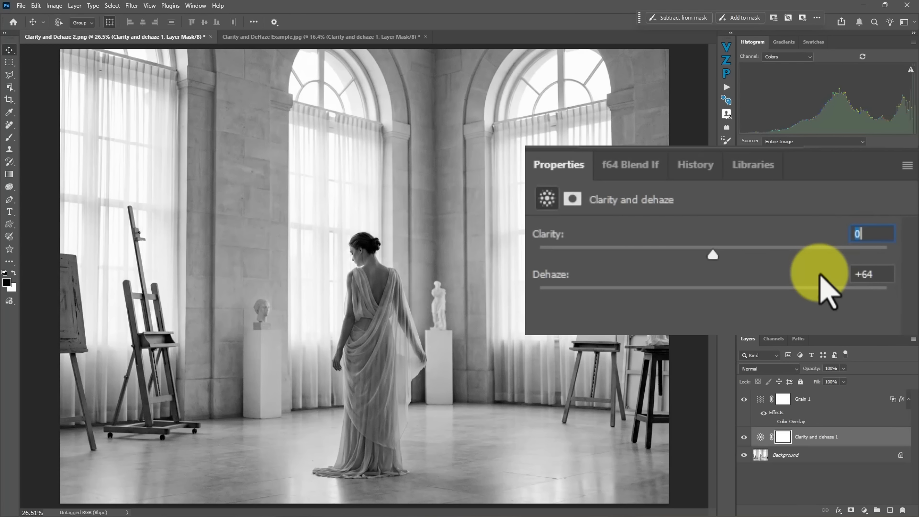
pyautogui.moveTo(825, 289); pyautogui.dragTo(814, 296)
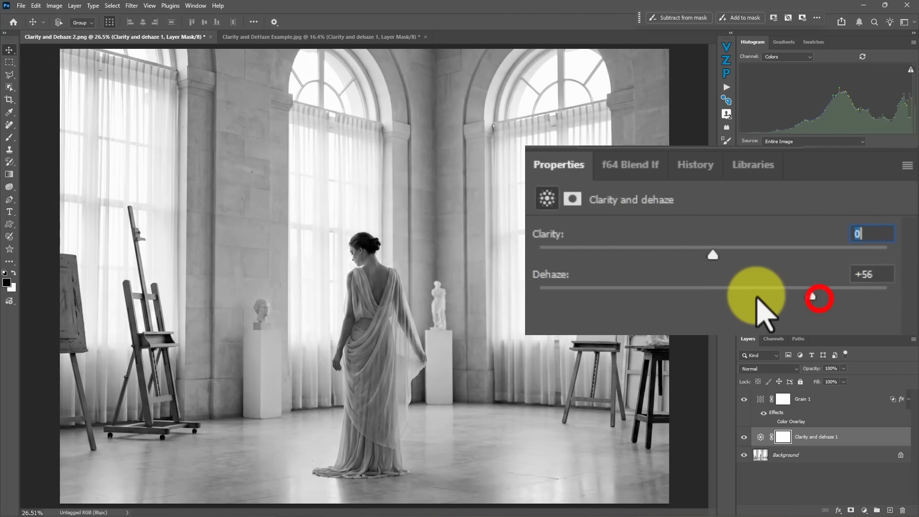
pyautogui.moveTo(757, 297); pyautogui.dragTo(918, 296)
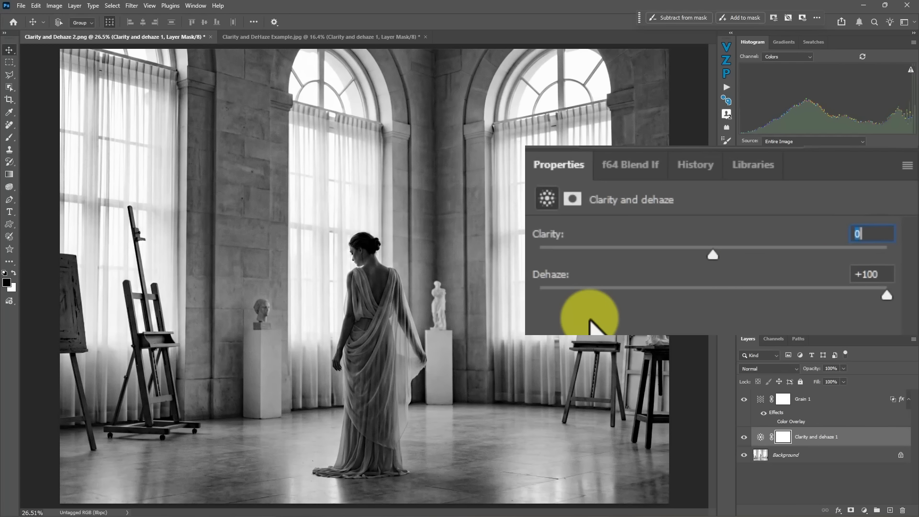
# Step: Reset both Clarity and Dehaze to 0 on the Clarity and dehaze layer
pyautogui.moveTo(714, 255)
pyautogui.mouseDown()
pyautogui.moveTo(909, 251)
pyautogui.moveTo(725, 261)
pyautogui.moveTo(903, 267)
pyautogui.moveTo(886, 271)
pyautogui.moveTo(838, 261)
pyautogui.moveTo(915, 257)
pyautogui.moveTo(699, 254)
pyautogui.mouseUp()
pyautogui.doubleClick(882, 230)
pyautogui.write('0')
pyautogui.doubleClick(885, 269)
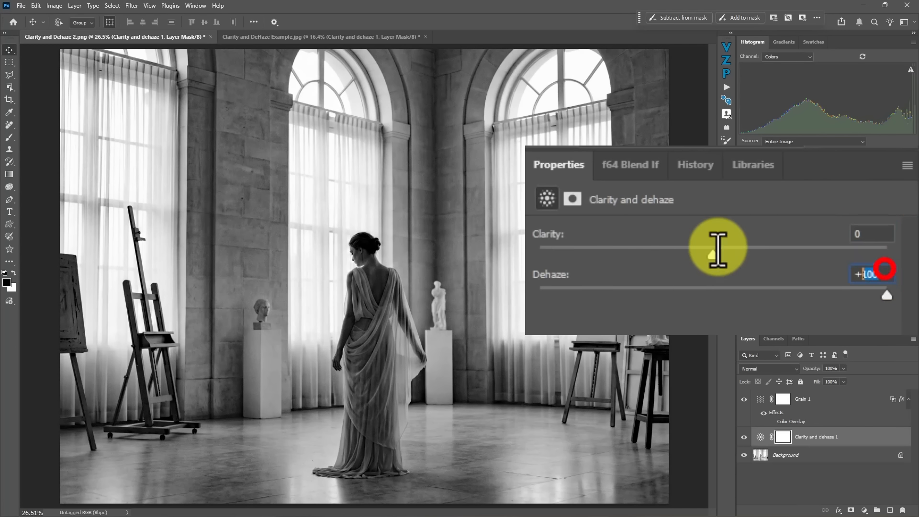
pyautogui.write('0')
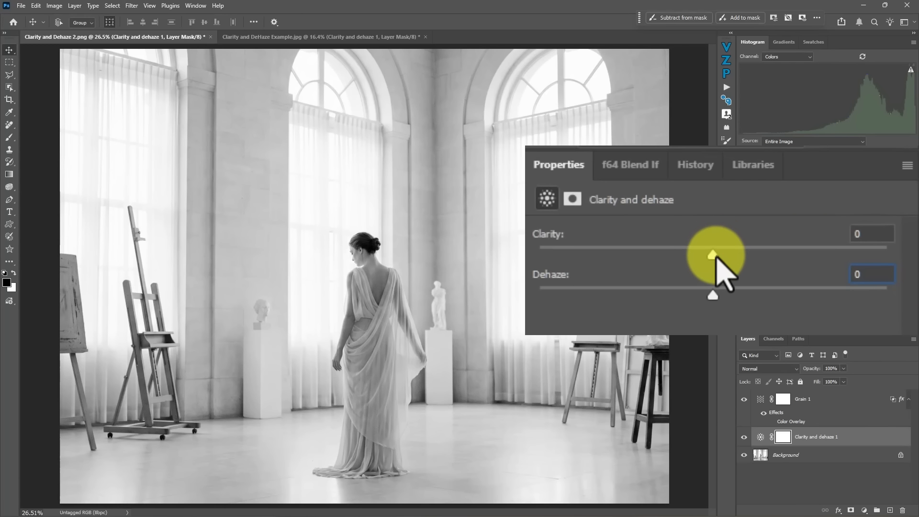
# Step: Try Clarity at +100, bring it back down to +2 and nudge Dehaze to +1
pyautogui.moveTo(713, 253); pyautogui.dragTo(918, 247)
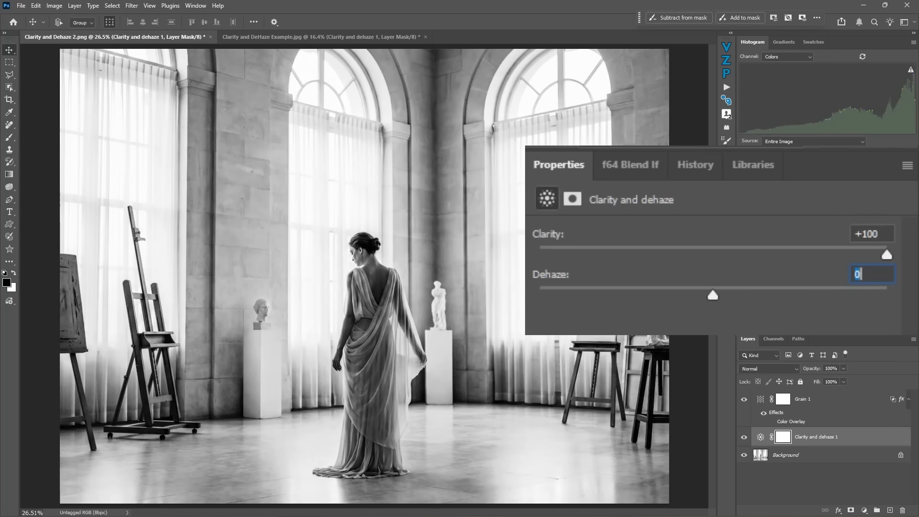
pyautogui.moveTo(918, 246); pyautogui.dragTo(720, 263)
pyautogui.moveTo(713, 305); pyautogui.dragTo(717, 287)
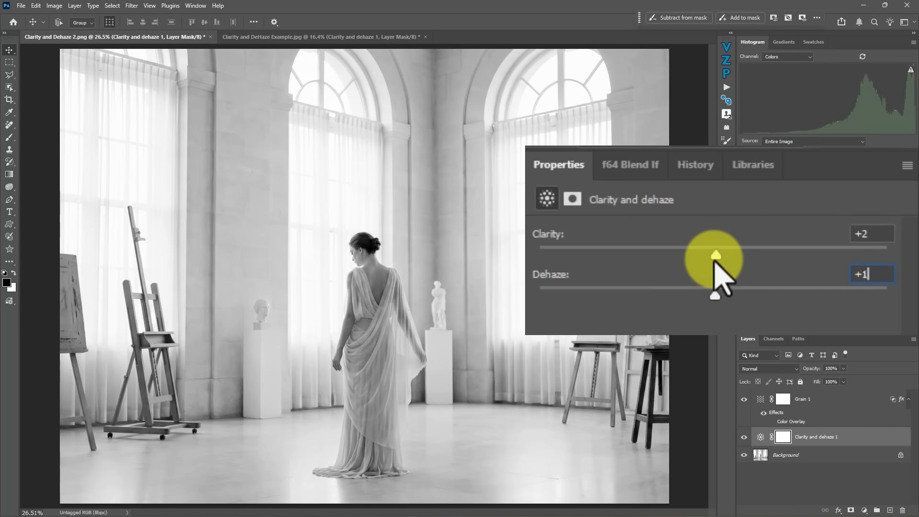
# Step: Set Clarity to -52 and Dehaze to -10, and compare the image with the adjustment layer hidden and shown
pyautogui.moveTo(715, 255); pyautogui.dragTo(627, 254)
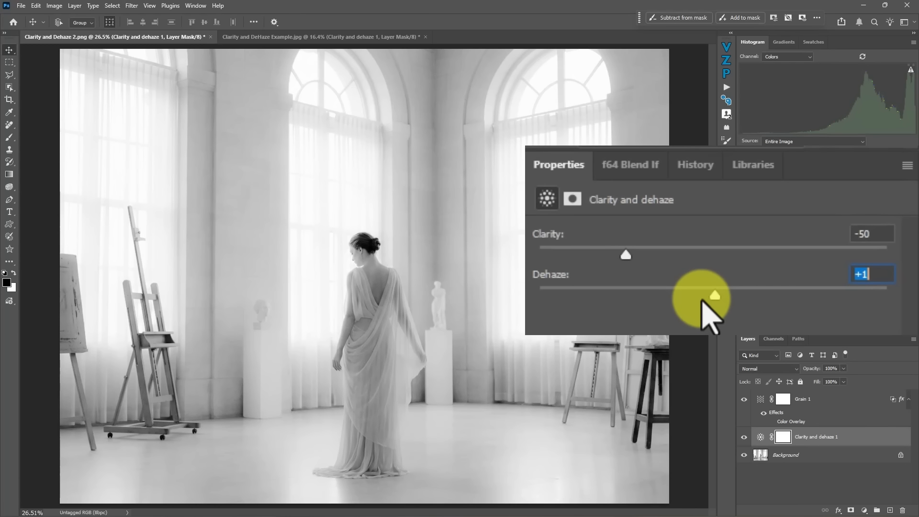
pyautogui.moveTo(709, 298)
pyautogui.mouseDown()
pyautogui.moveTo(663, 298)
pyautogui.moveTo(695, 296)
pyautogui.mouseUp()
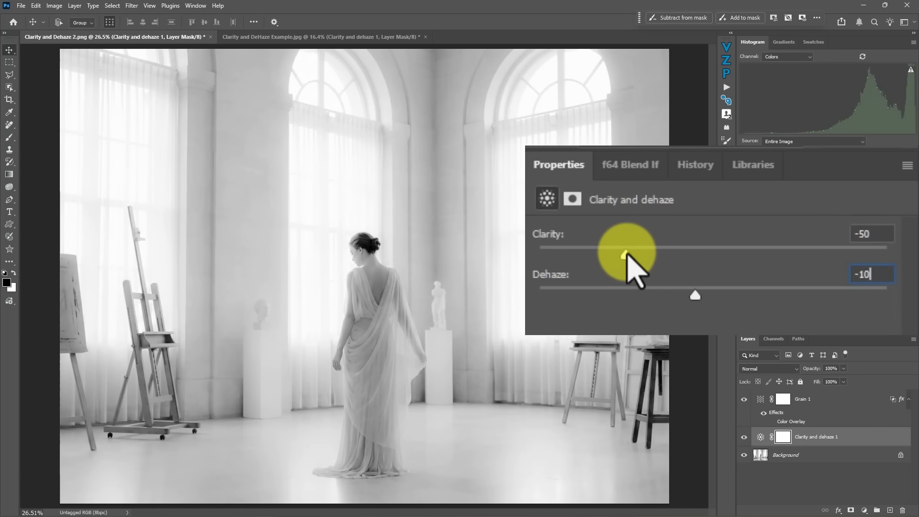
pyautogui.moveTo(627, 254)
pyautogui.mouseDown()
pyautogui.moveTo(782, 251)
pyautogui.moveTo(625, 263)
pyautogui.mouseUp()
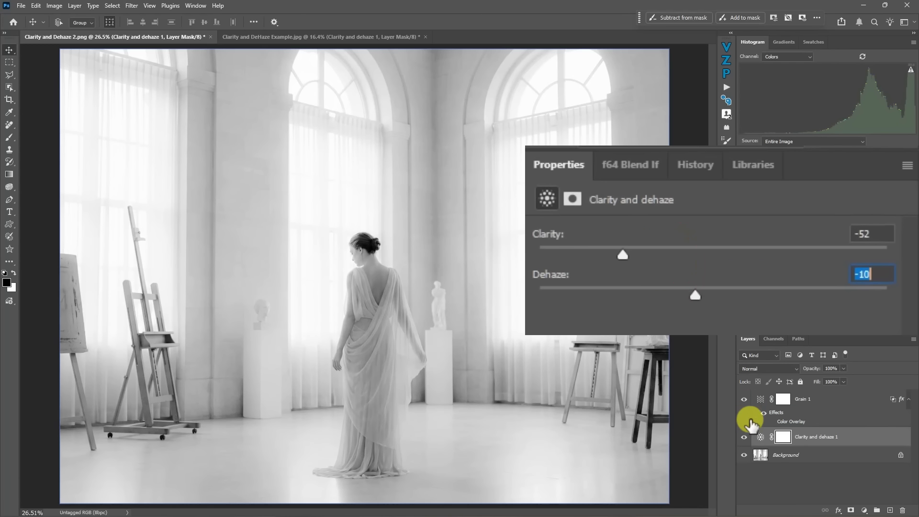
pyautogui.click(745, 436)
pyautogui.click(744, 436)
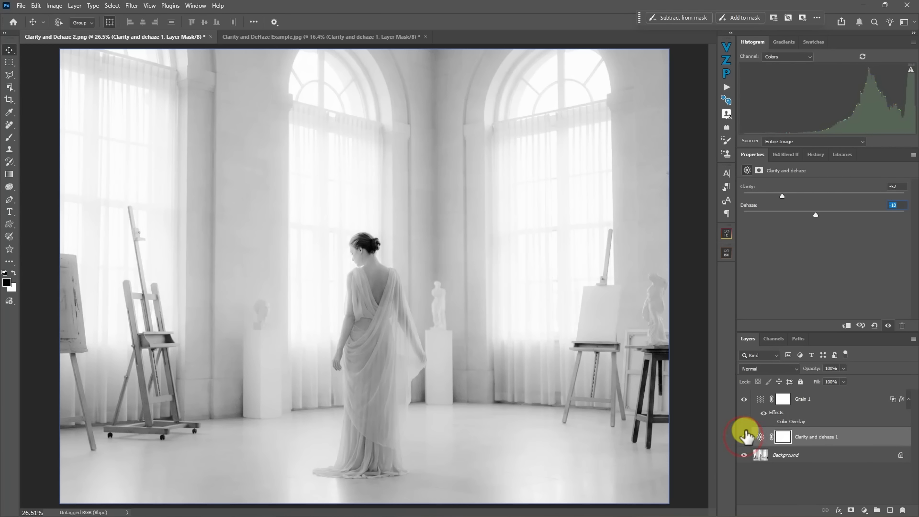
# Step: Activate the Background layer and select its subjects automatically with Select Subject
pyautogui.click(745, 423)
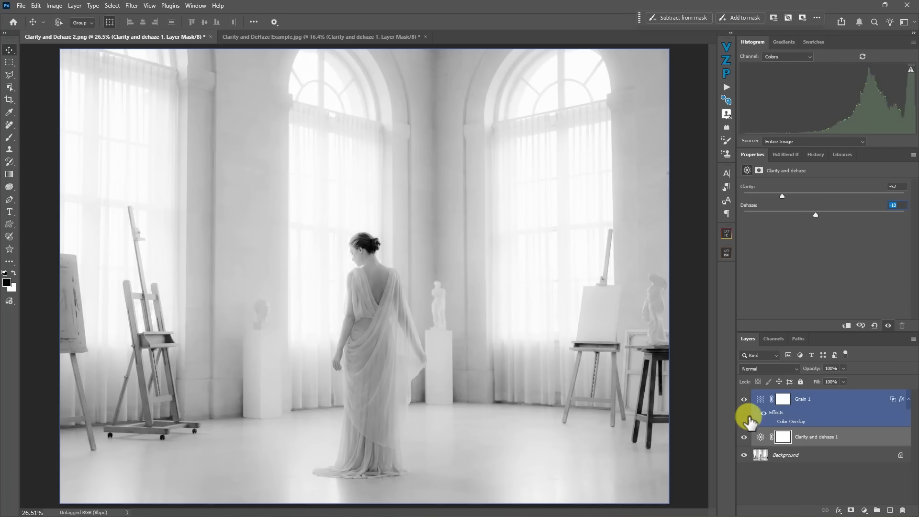
pyautogui.click(786, 436)
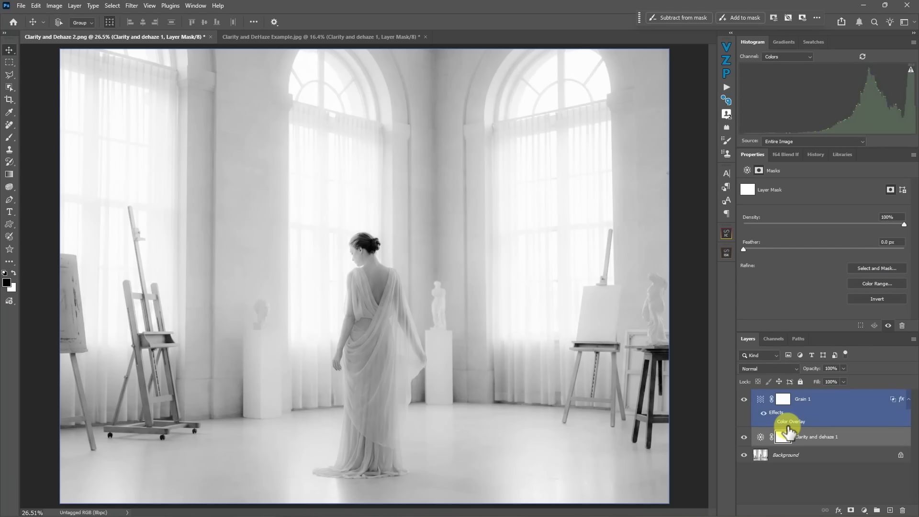
pyautogui.click(752, 438)
pyautogui.click(757, 453)
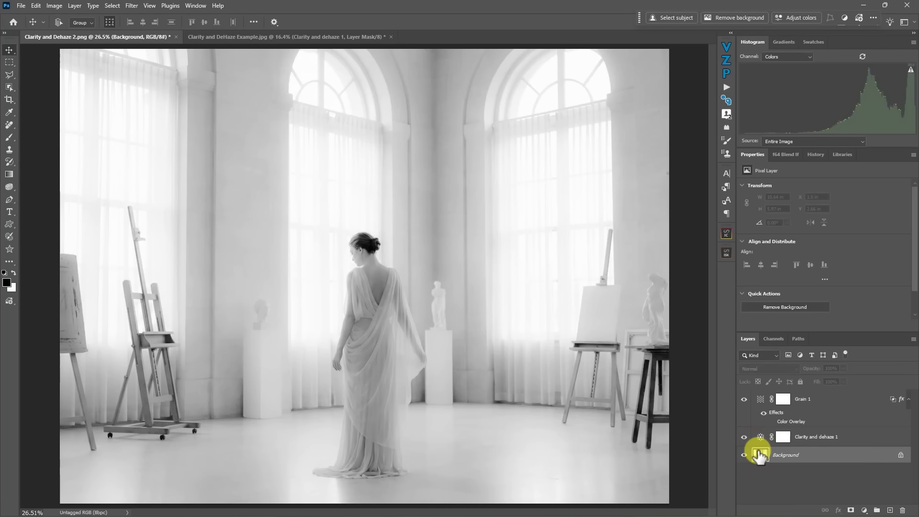
pyautogui.click(796, 444)
pyautogui.click(135, 6)
pyautogui.click(122, 118)
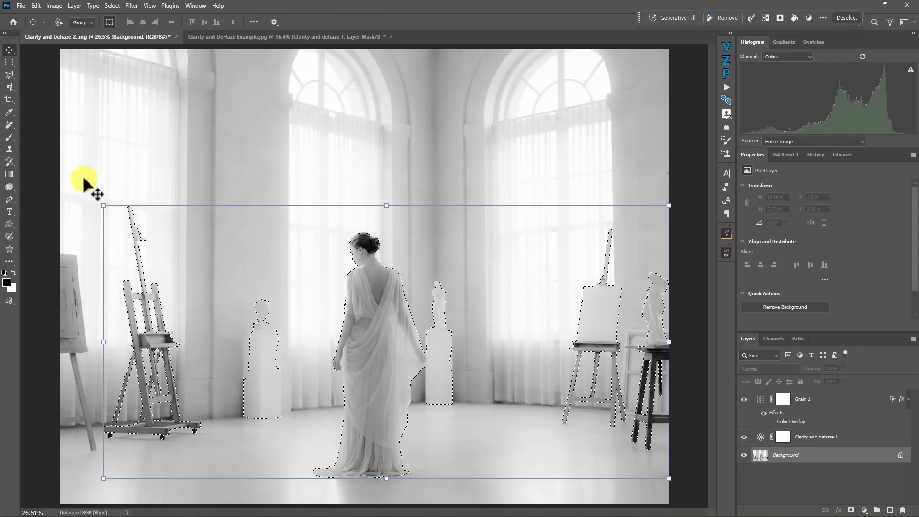
# Step: Reduce the selection to only the woman with the Lasso tool, removing the easels, statues and pedestals
pyautogui.click(9, 74)
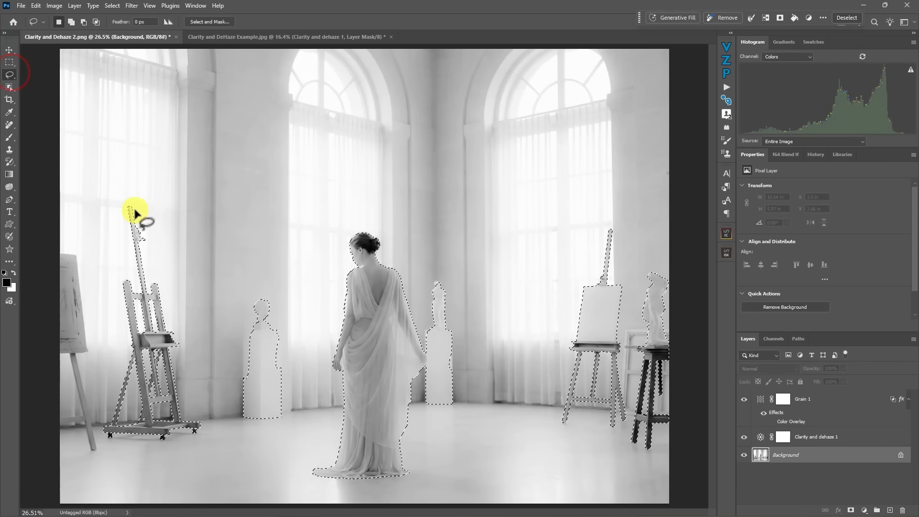
pyautogui.moveTo(104, 190)
pyautogui.mouseDown()
pyautogui.moveTo(167, 186)
pyautogui.moveTo(268, 265)
pyautogui.moveTo(308, 384)
pyautogui.moveTo(45, 433)
pyautogui.moveTo(101, 196)
pyautogui.mouseUp()
pyautogui.moveTo(441, 261)
pyautogui.mouseDown()
pyautogui.moveTo(416, 315)
pyautogui.moveTo(431, 359)
pyautogui.moveTo(419, 379)
pyautogui.mouseUp()
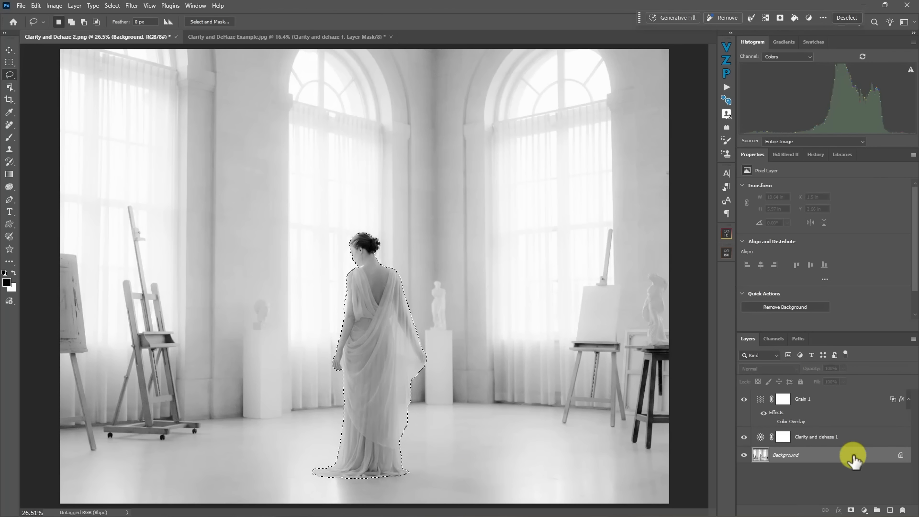
# Step: Fill the woman's selection with black on the Clarity and dehaze mask, deselect, and compare the image without the mask and without the layer
pyautogui.click(784, 436)
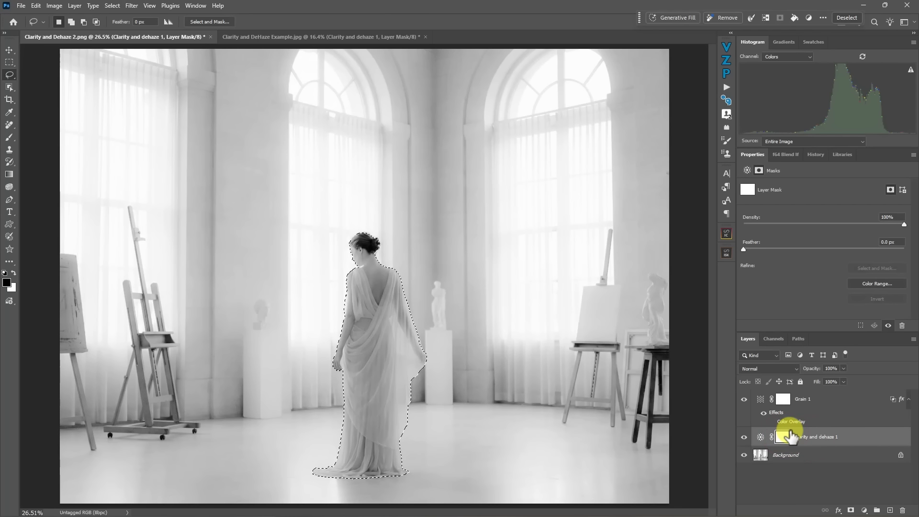
pyautogui.hotkey('alt', 'BackSpace')
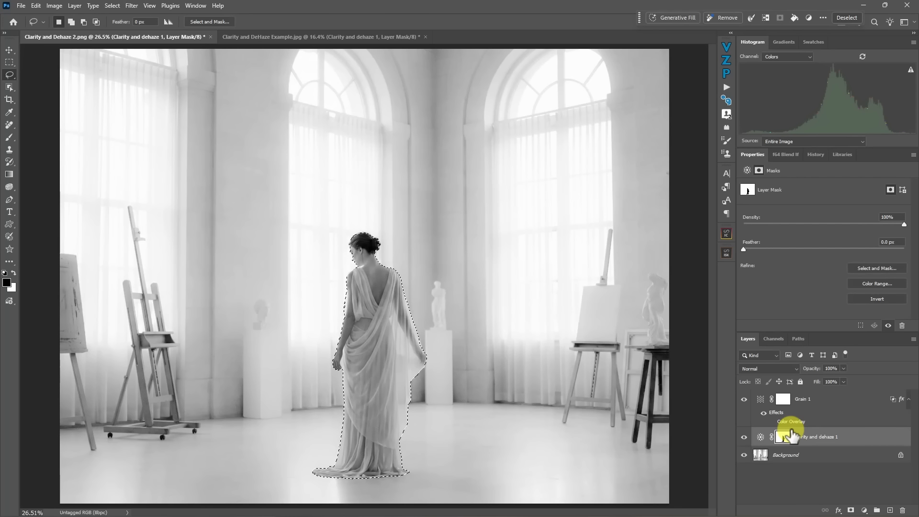
pyautogui.hotkey('ctrl', 'd')
pyautogui.keyDown('shift'); pyautogui.click(780, 436); pyautogui.keyUp('shift')
pyautogui.keyDown('shift'); pyautogui.click(781, 436); pyautogui.keyUp('shift')
pyautogui.click(744, 437)
pyautogui.click(744, 438)
pyautogui.click(745, 437)
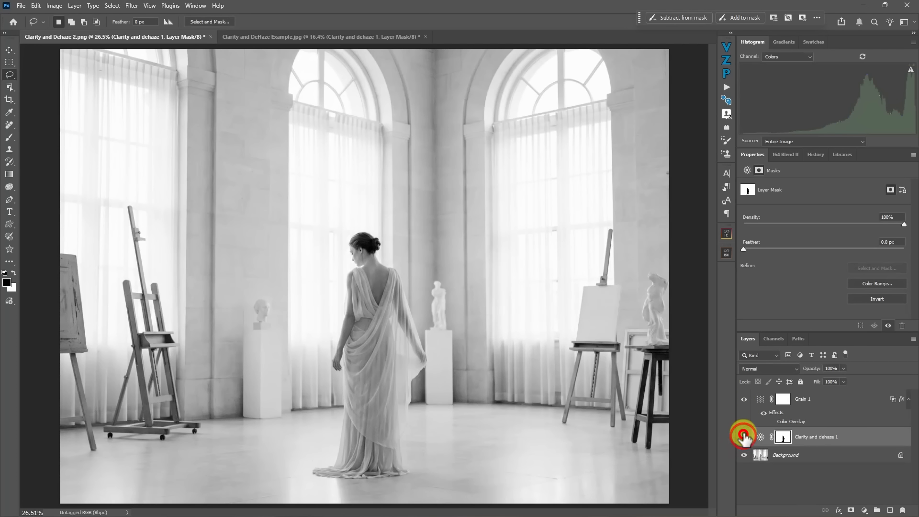
pyautogui.click(744, 437)
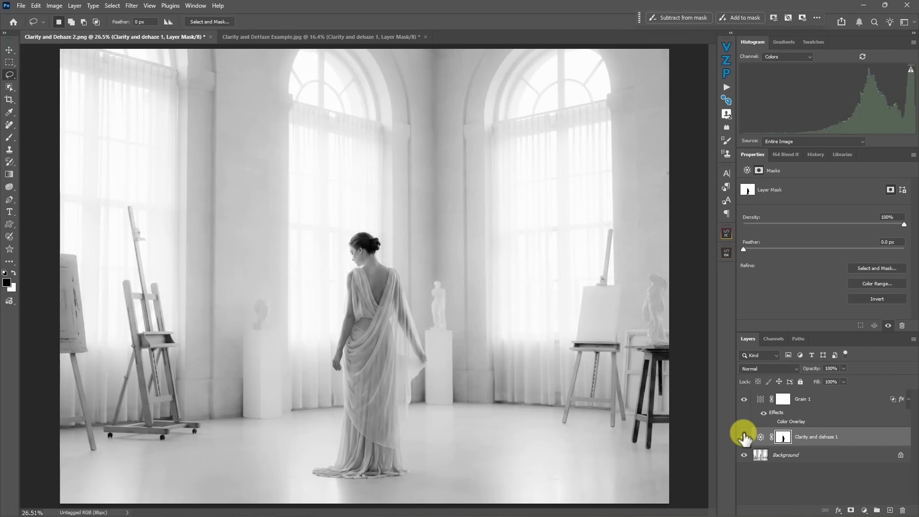
# Step: Switch to Clarity and DeHaze Example.jpg and set its adjustment layer to Clarity +75 and Dehaze +80
pyautogui.click(343, 36)
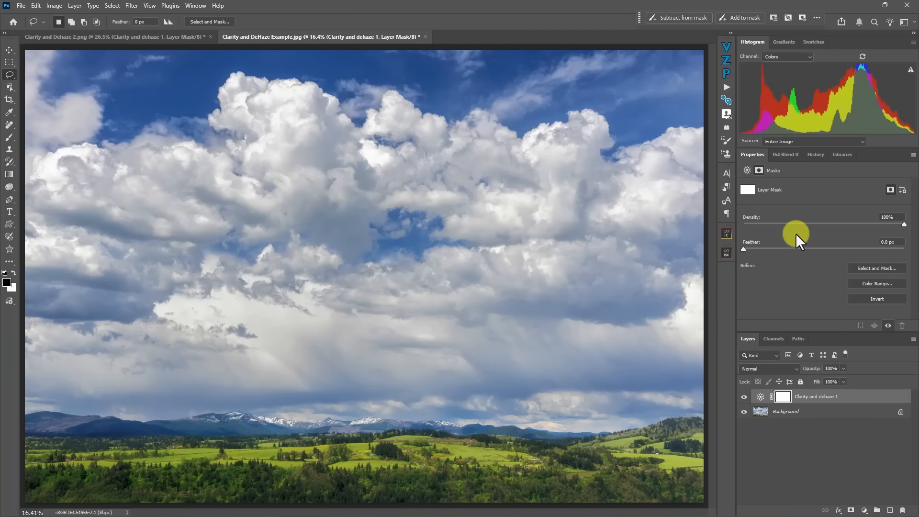
pyautogui.click(760, 397)
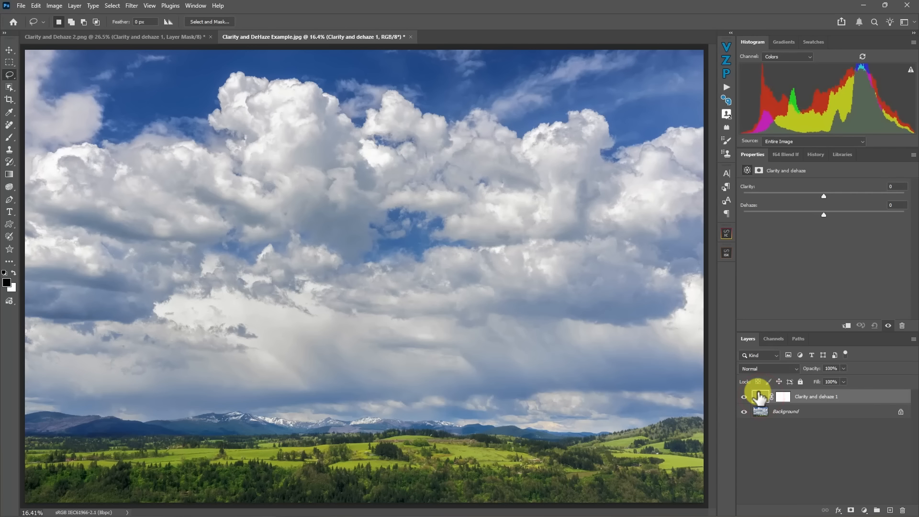
pyautogui.moveTo(825, 194); pyautogui.dragTo(889, 213)
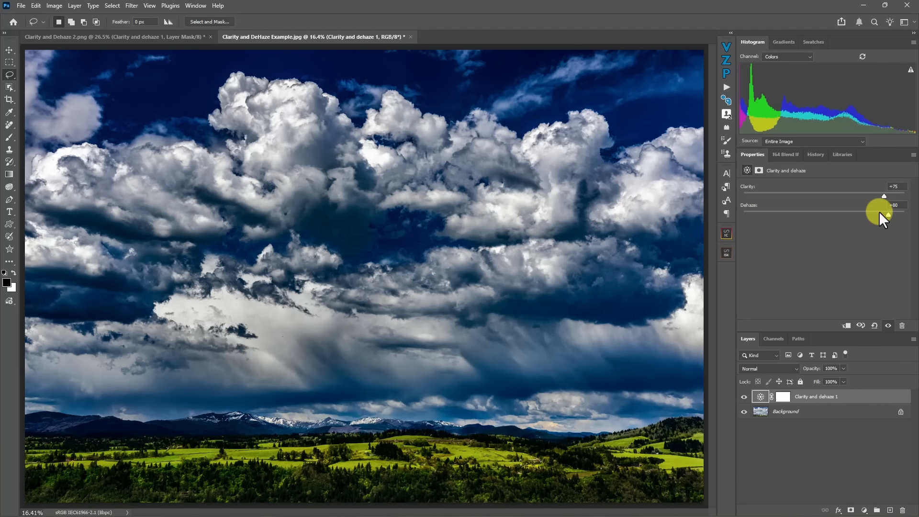
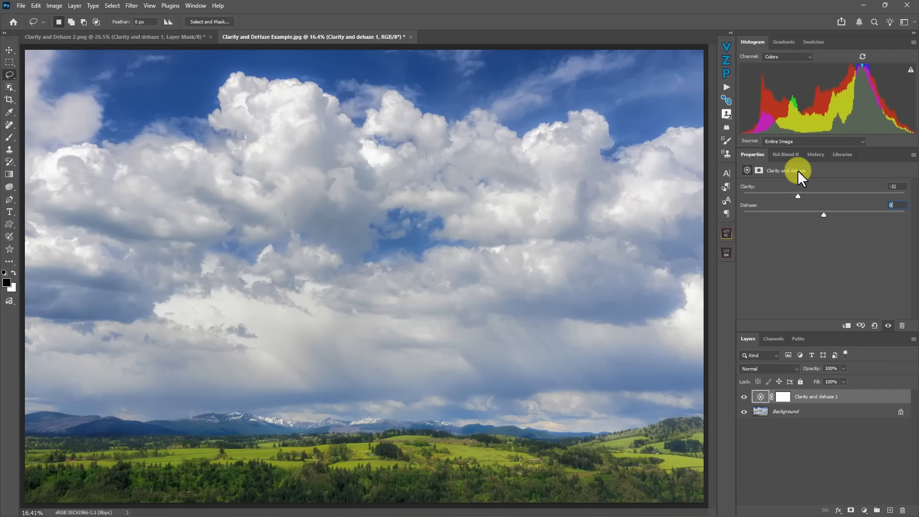
# Step: Paint black with the Brush tool on the Clarity and dehaze mask across the green landscape below the sky
pyautogui.click(784, 398)
pyautogui.press('b')
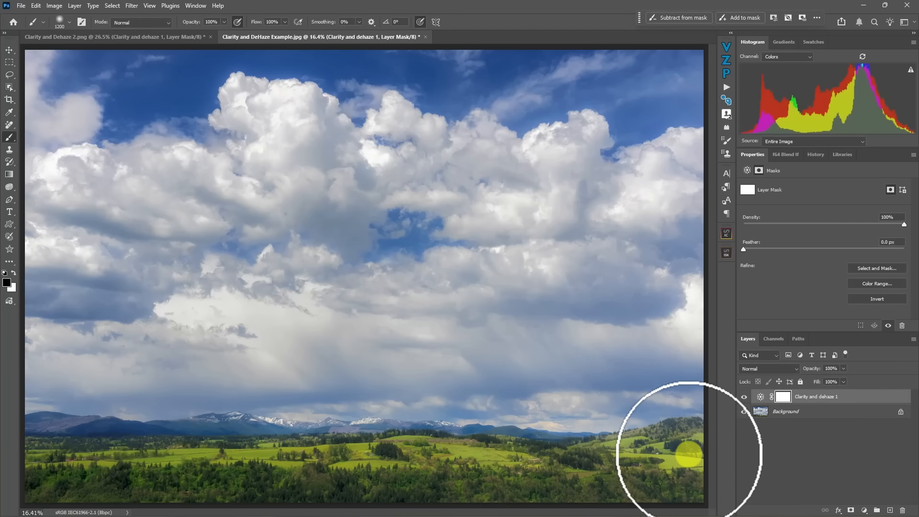
pyautogui.moveTo(676, 458)
pyautogui.mouseDown()
pyautogui.moveTo(540, 476)
pyautogui.moveTo(675, 459)
pyautogui.moveTo(371, 481)
pyautogui.moveTo(448, 465)
pyautogui.moveTo(386, 451)
pyautogui.moveTo(173, 474)
pyautogui.moveTo(4, 468)
pyautogui.moveTo(149, 448)
pyautogui.moveTo(36, 443)
pyautogui.mouseUp()
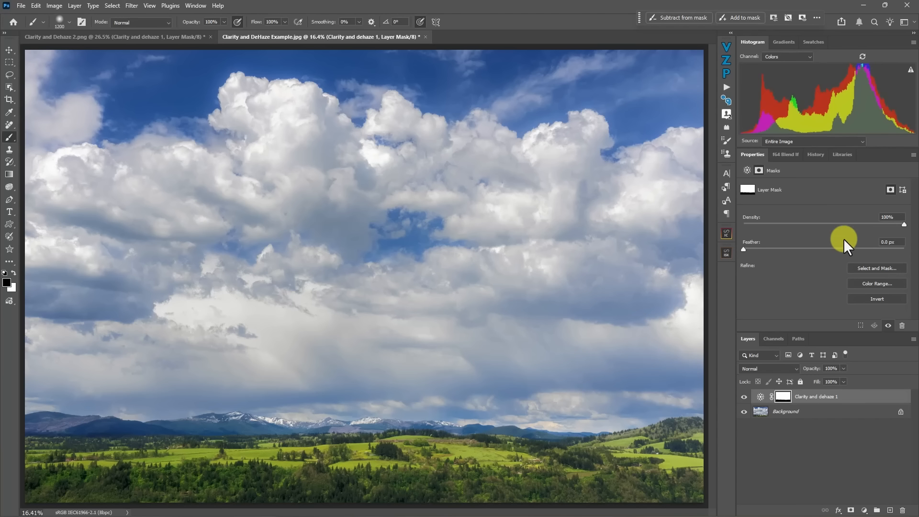
# Step: Set the Clarity and dehaze adjustment to Clarity -18 and raise Dehaze in stages to +100
pyautogui.click(761, 396)
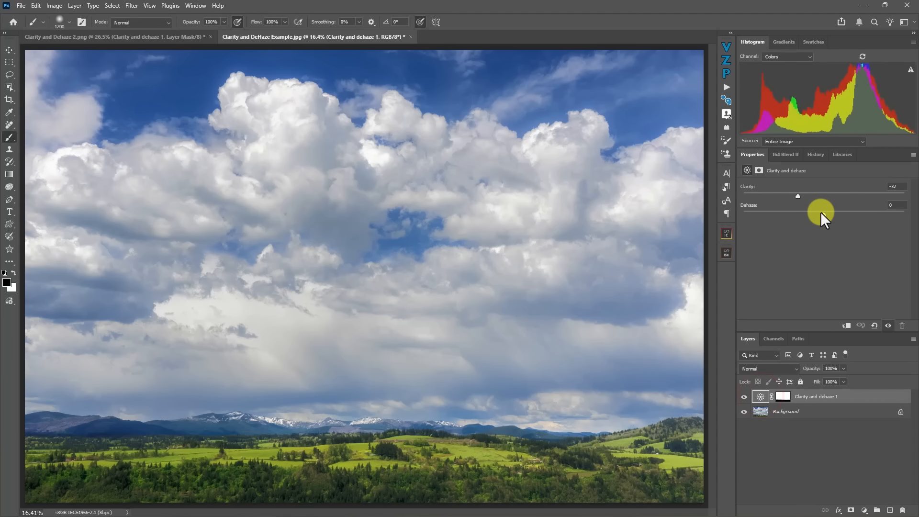
pyautogui.moveTo(823, 212); pyautogui.dragTo(808, 197)
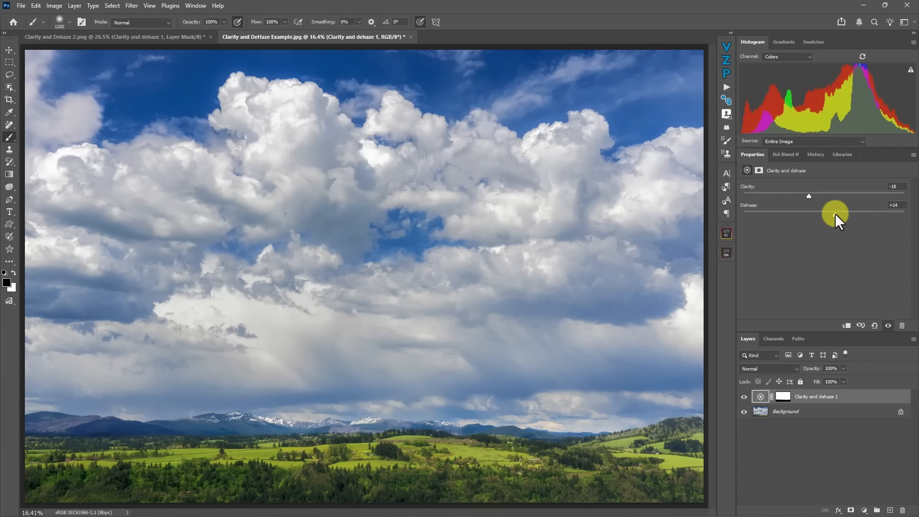
pyautogui.moveTo(835, 213)
pyautogui.mouseDown()
pyautogui.moveTo(822, 210)
pyautogui.moveTo(847, 209)
pyautogui.moveTo(840, 206)
pyautogui.mouseUp()
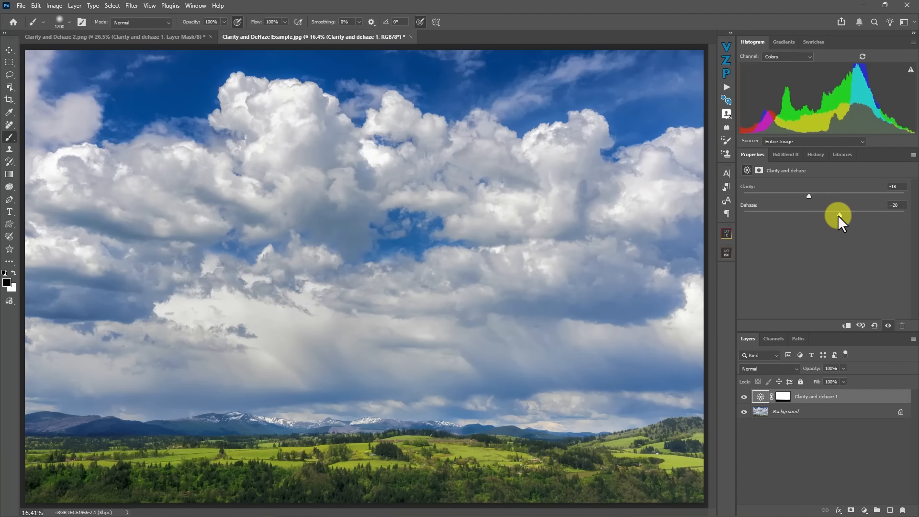
pyautogui.moveTo(840, 215); pyautogui.dragTo(904, 214)
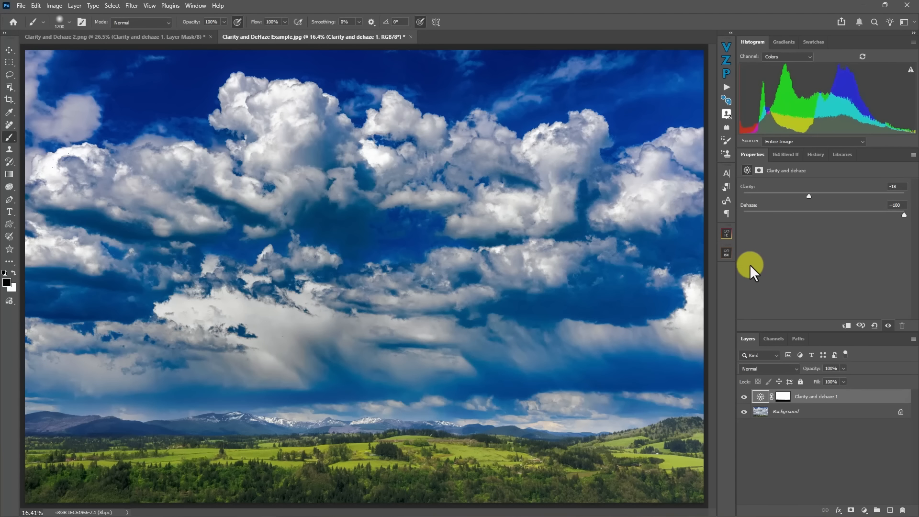
# Step: Change the Clarity and dehaze layer's blend mode to Luminosity and lower Dehaze to +14
pyautogui.click(772, 364)
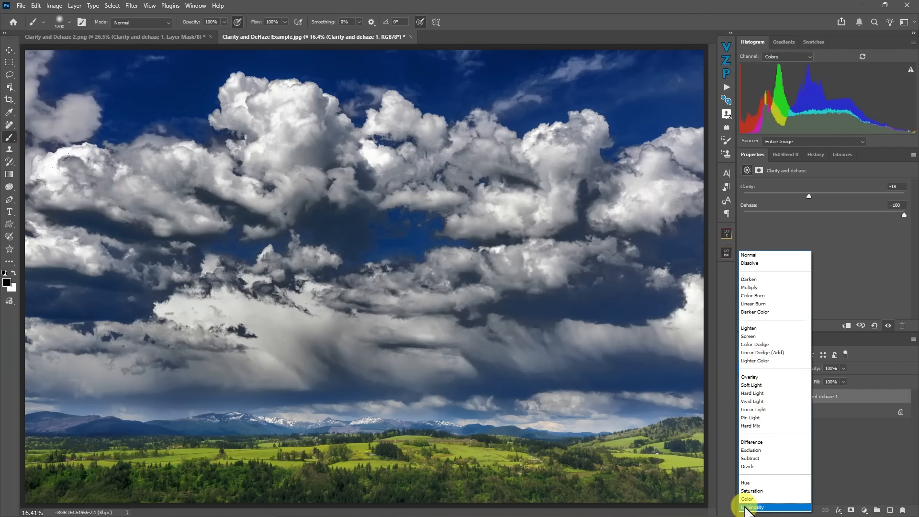
pyautogui.click(747, 508)
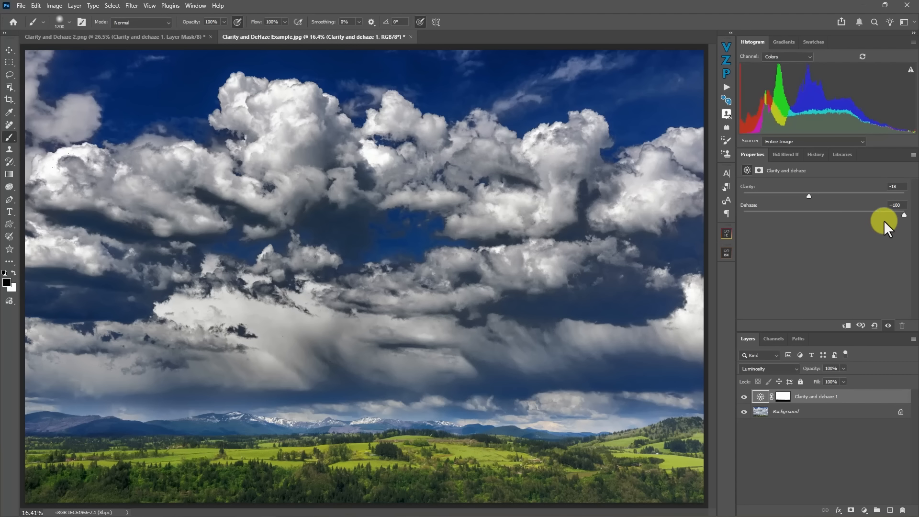
pyautogui.click(902, 213)
pyautogui.moveTo(905, 215); pyautogui.dragTo(835, 206)
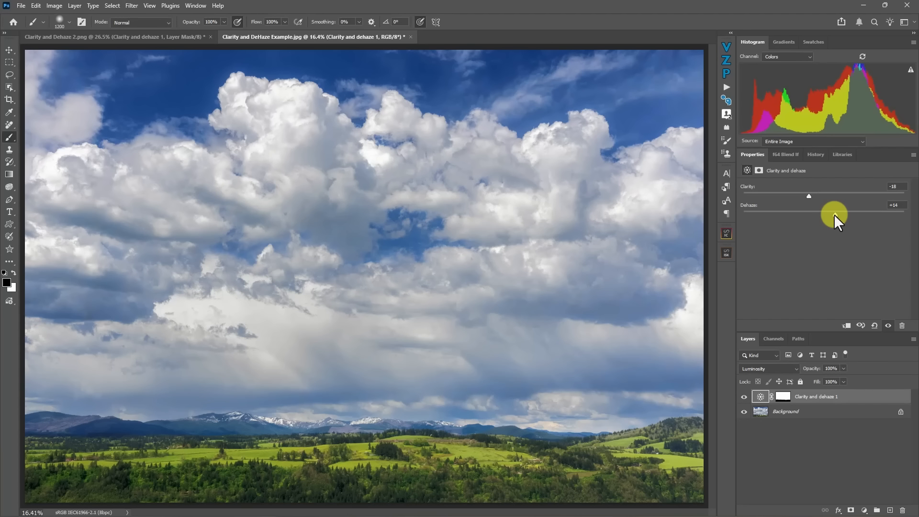
# Step: Lower Dehaze to +7 and toggle the Clarity and dehaze layer's visibility to compare before and after
pyautogui.moveTo(834, 214); pyautogui.dragTo(829, 210)
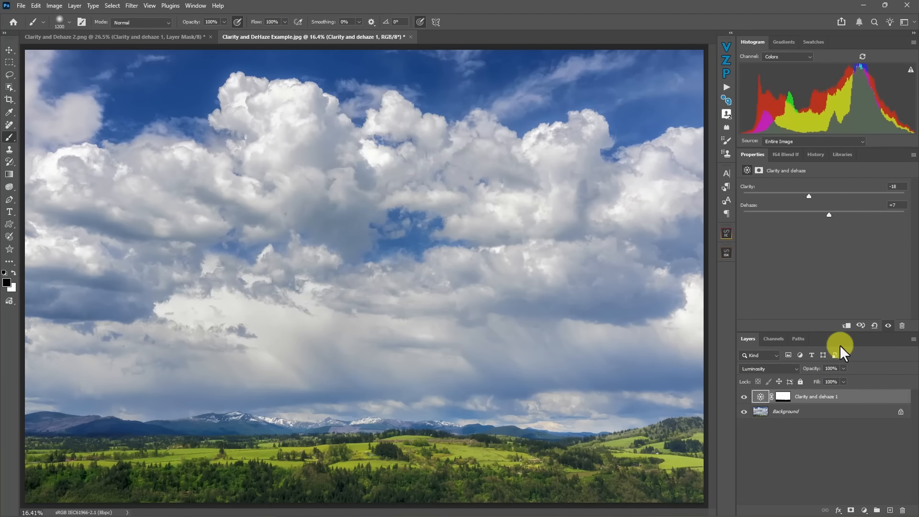
pyautogui.click(745, 397)
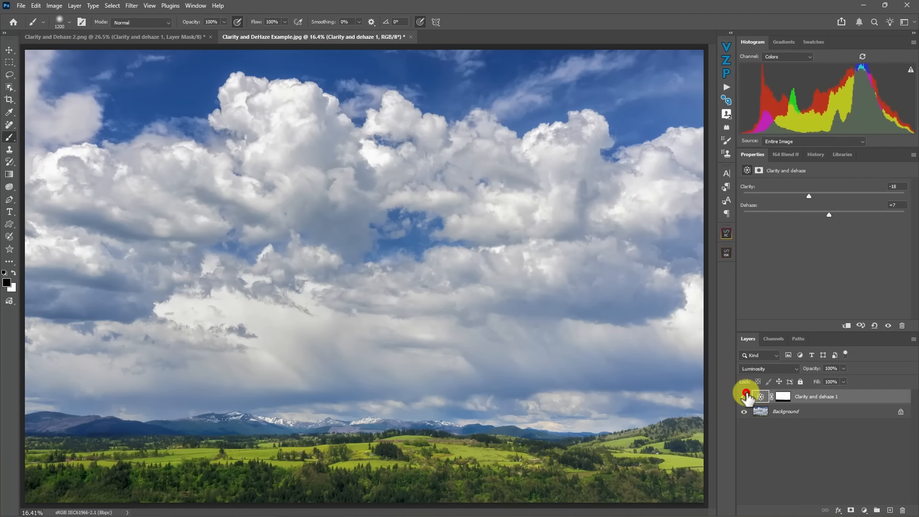
pyautogui.click(745, 398)
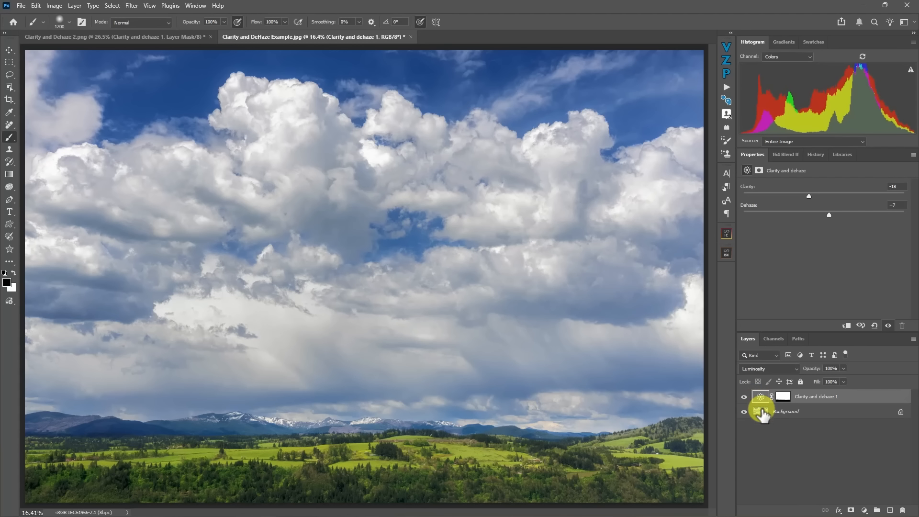
# Step: Duplicate the Clarity and dehaze layer and invert the copy's mask so it targets the green landscape instead of the sky
pyautogui.click(760, 398)
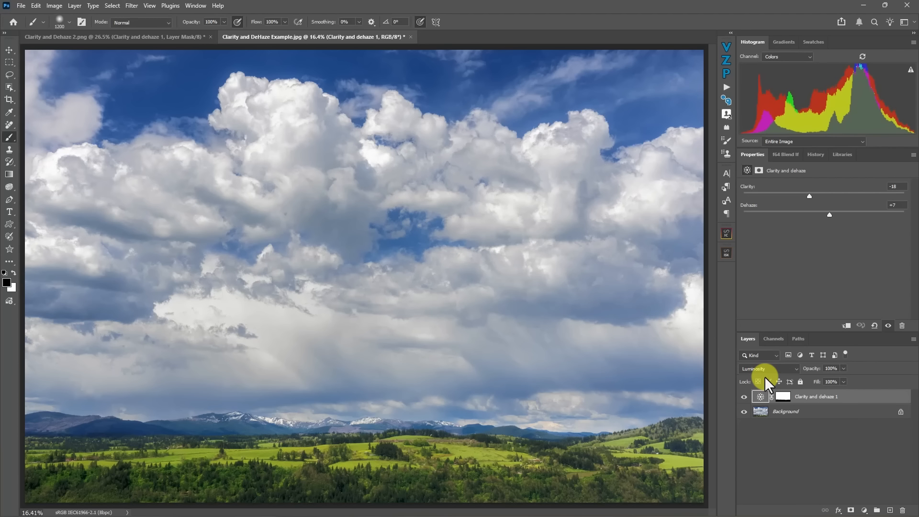
pyautogui.hotkey('ctrl', 'j')
pyautogui.click(782, 399)
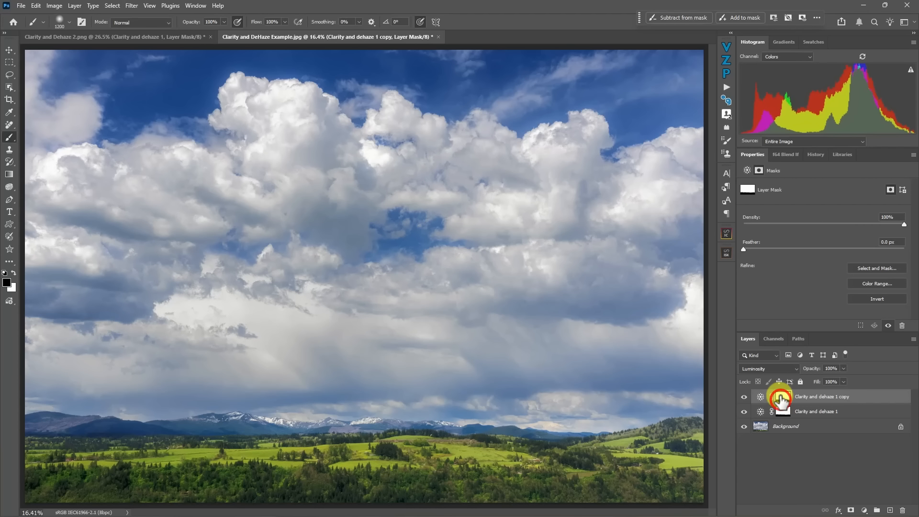
pyautogui.hotkey('ctrl', 'i')
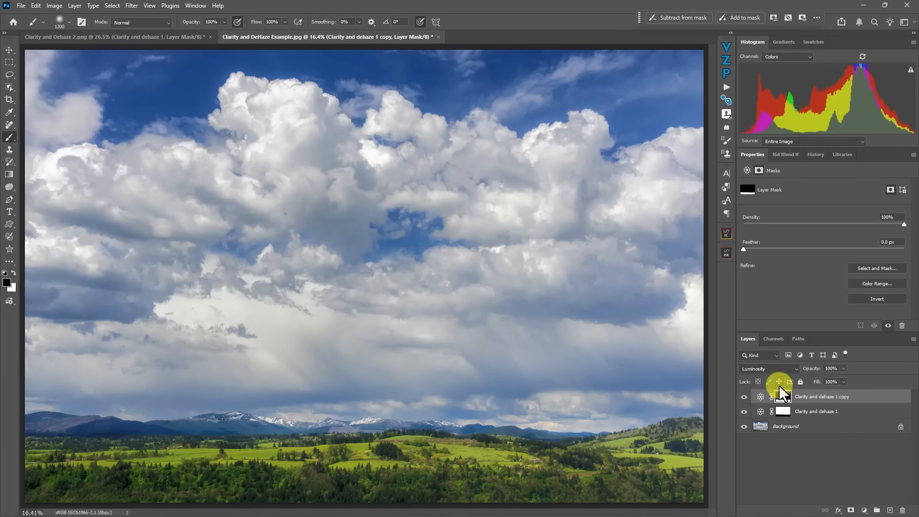
# Step: Raise Clarity slightly on the duplicated landscape adjustment and set the original sky adjustment's Dehaze to -14
pyautogui.click(761, 397)
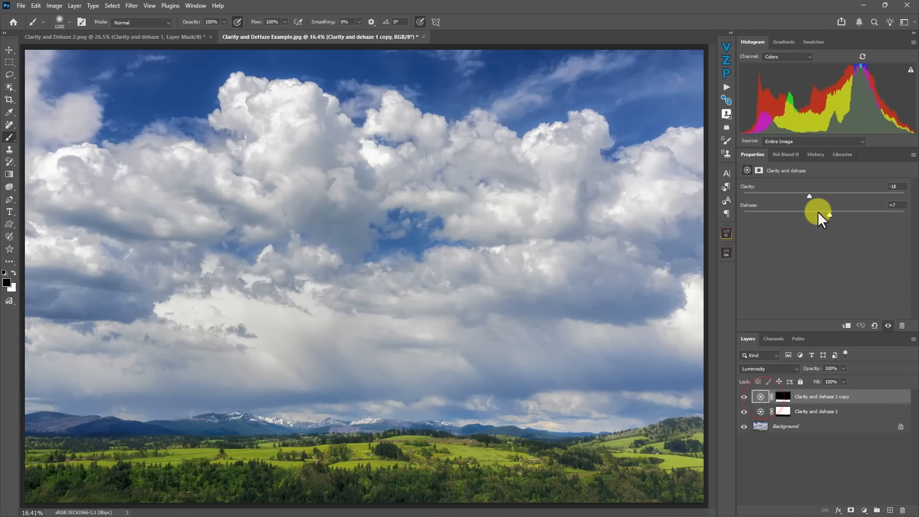
pyautogui.moveTo(810, 196)
pyautogui.mouseDown()
pyautogui.moveTo(832, 195)
pyautogui.moveTo(820, 196)
pyautogui.mouseUp()
pyautogui.click(758, 412)
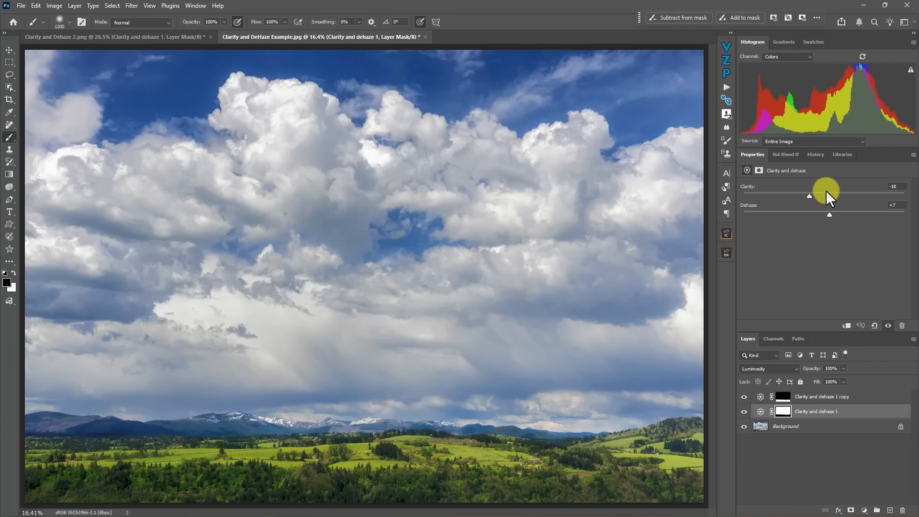
pyautogui.moveTo(827, 211); pyautogui.dragTo(813, 207)
# Step: Toggle the visibility of the copied and original Clarity and dehaze layers to compare their separate effects
pyautogui.click(741, 398)
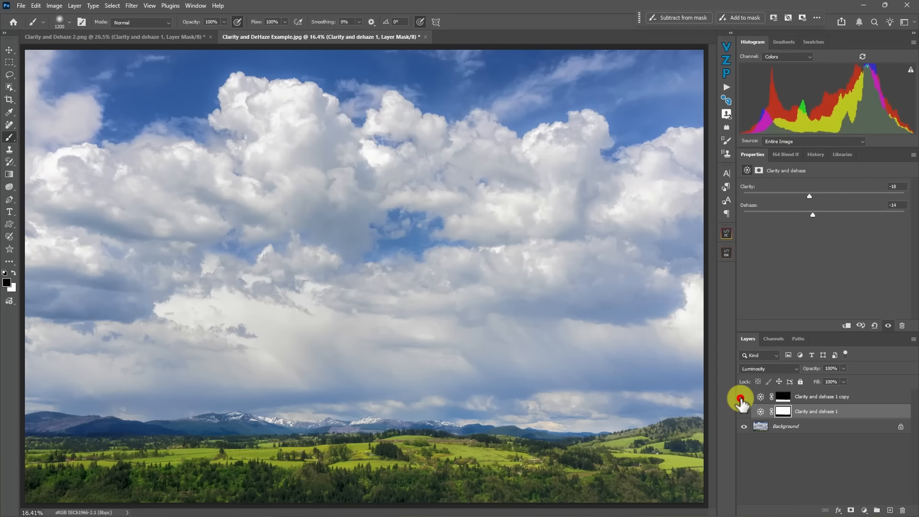
pyautogui.click(741, 398)
pyautogui.click(743, 397)
pyautogui.click(743, 397)
pyautogui.click(743, 411)
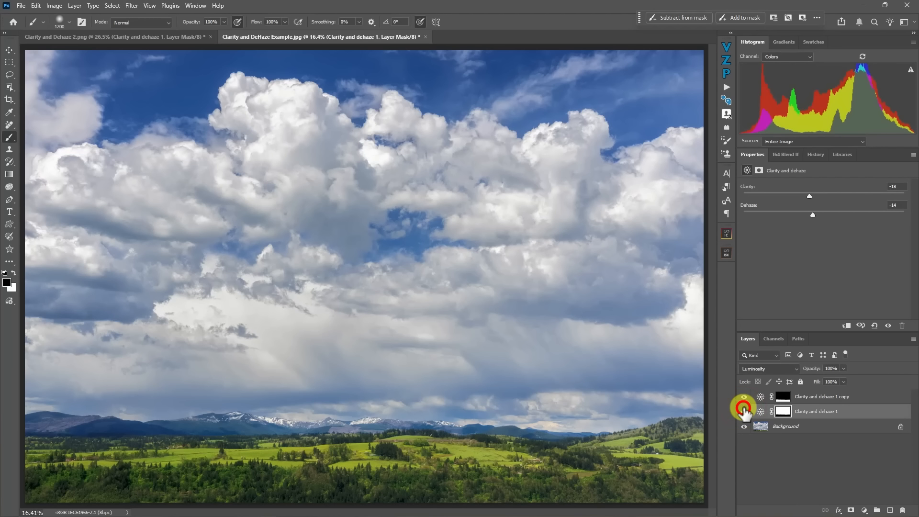
pyautogui.click(743, 411)
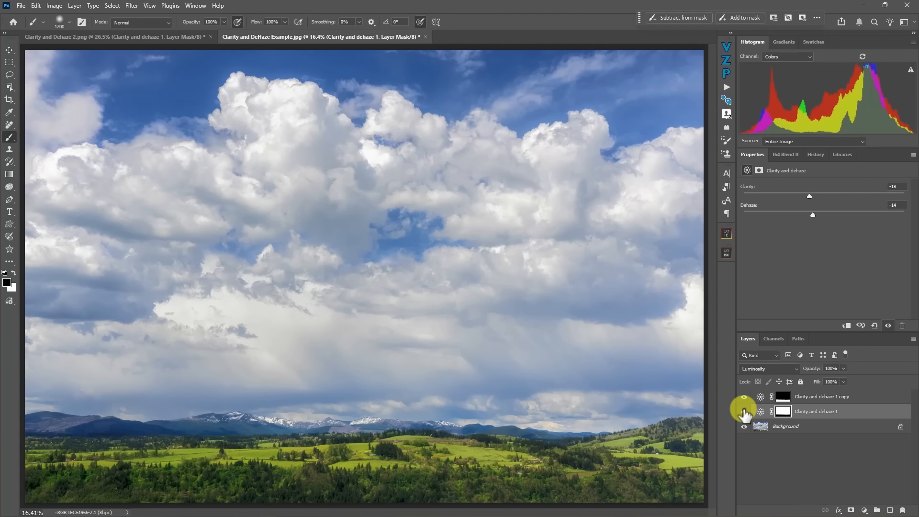